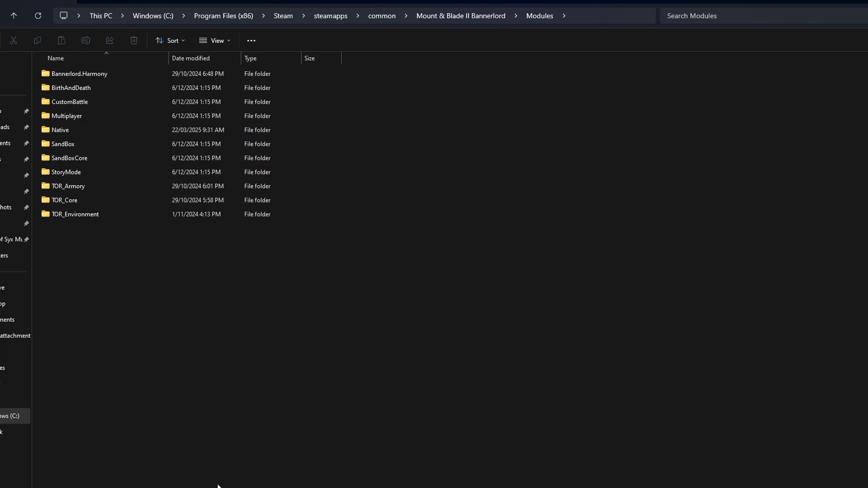
- Switch from the Modules folder window to the Discord ticket-0008 conversation
{"action": "key", "text": "alt+Tab"}
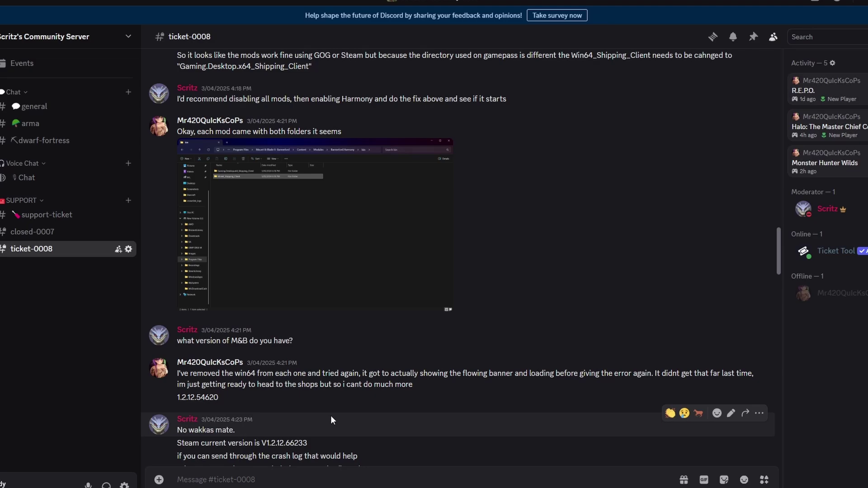
- Read through the ticket's Bannerlord mod-fix instructions in the Discord chat
{"action": "scroll", "coordinate": [481, 408], "scroll_direction": "up", "scroll_amount": 7}
{"action": "scroll", "coordinate": [505, 391], "scroll_direction": "down", "scroll_amount": 4}
{"action": "scroll", "coordinate": [506, 394], "scroll_direction": "down", "scroll_amount": 15}
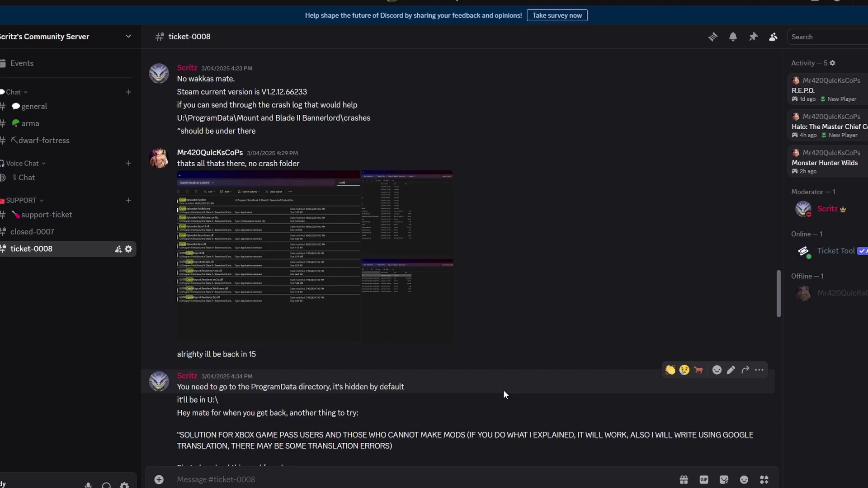
{"action": "scroll", "coordinate": [505, 398], "scroll_direction": "down", "scroll_amount": 5}
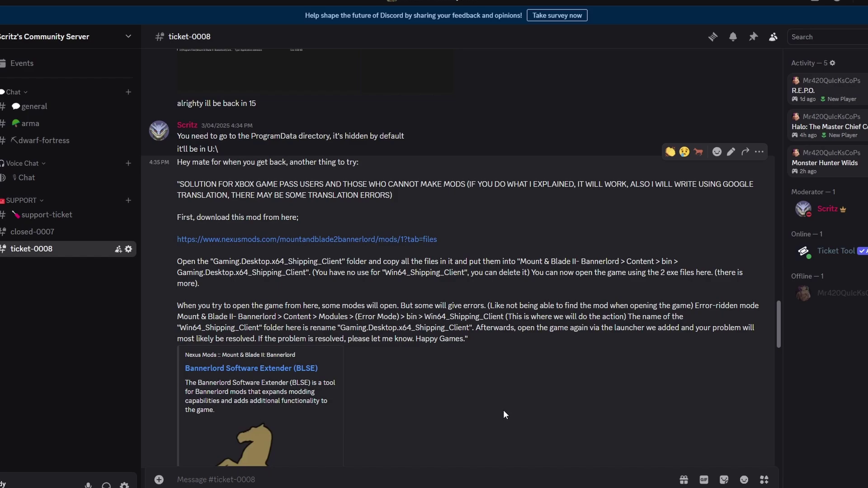
{"action": "scroll", "coordinate": [565, 424], "scroll_direction": "up", "scroll_amount": 15}
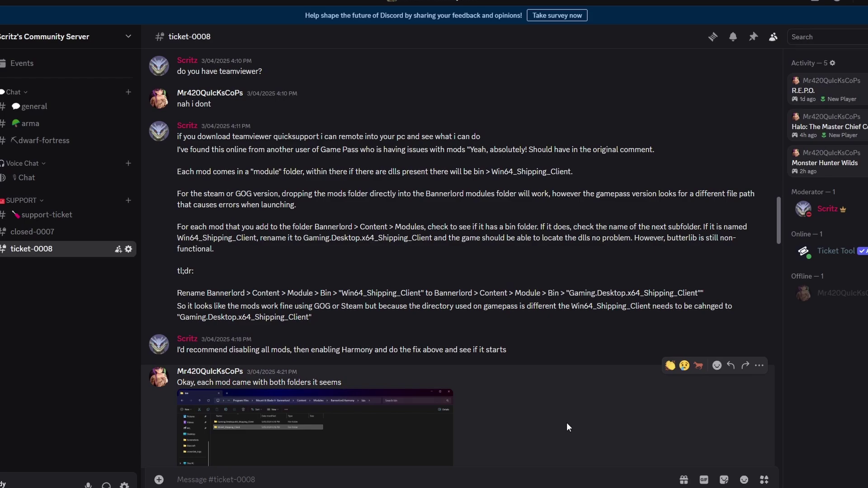
{"action": "scroll", "coordinate": [566, 423], "scroll_direction": "up", "scroll_amount": 3}
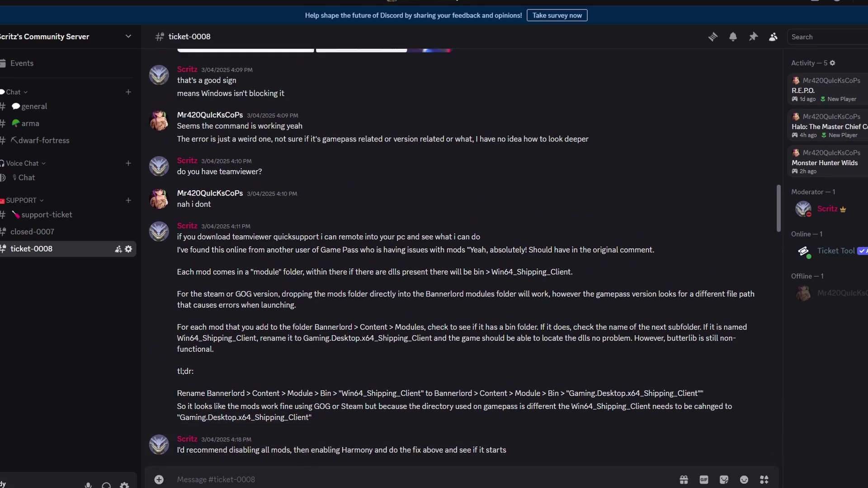
- Open the folder.png screenshot of the Content folder from File Explorer
{"action": "left_click", "coordinate": [31, 477]}
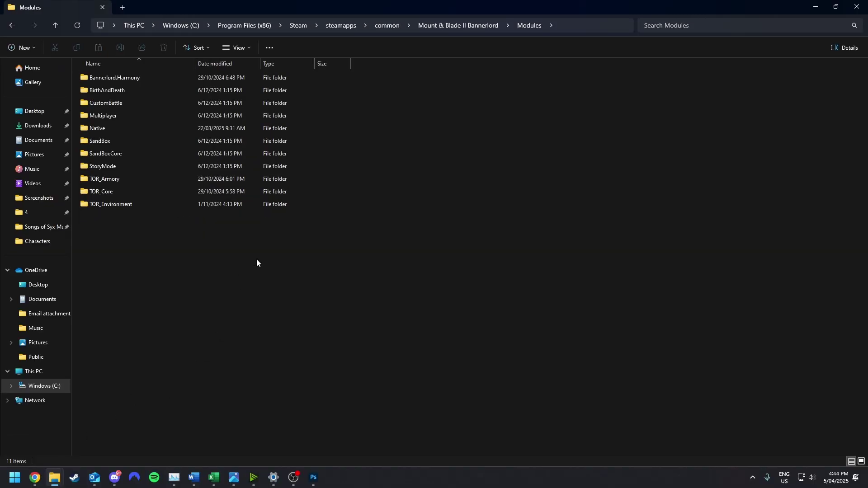
{"action": "left_click", "coordinate": [566, 26]}
{"action": "left_click", "coordinate": [389, 309]}
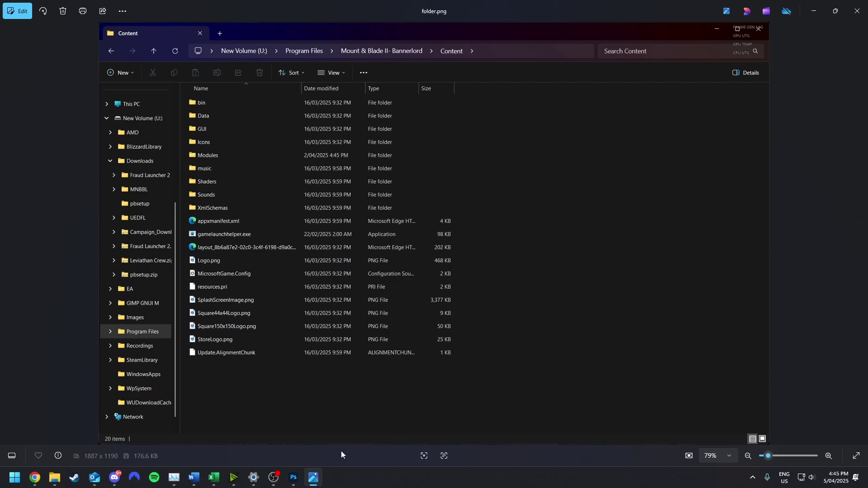
- View the annotated Bannerlord.Harmony bin folder screenshot full screen in Photos
{"action": "key", "text": "F11"}
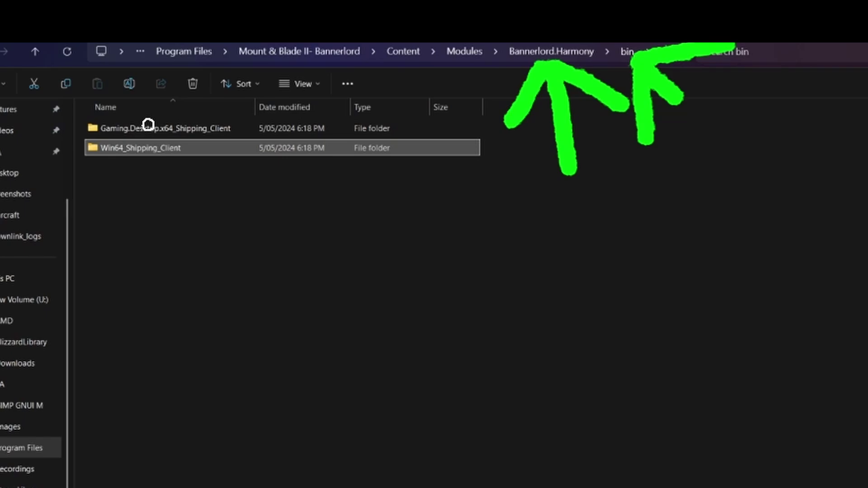
{"action": "left_click_drag", "start_coordinate": [80, 156], "coordinate": [535, 162]}
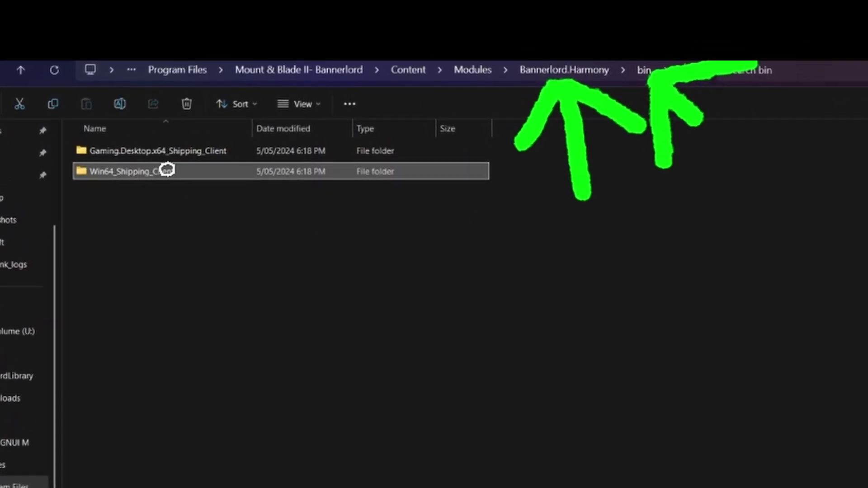
{"action": "left_click_drag", "start_coordinate": [89, 159], "coordinate": [356, 180]}
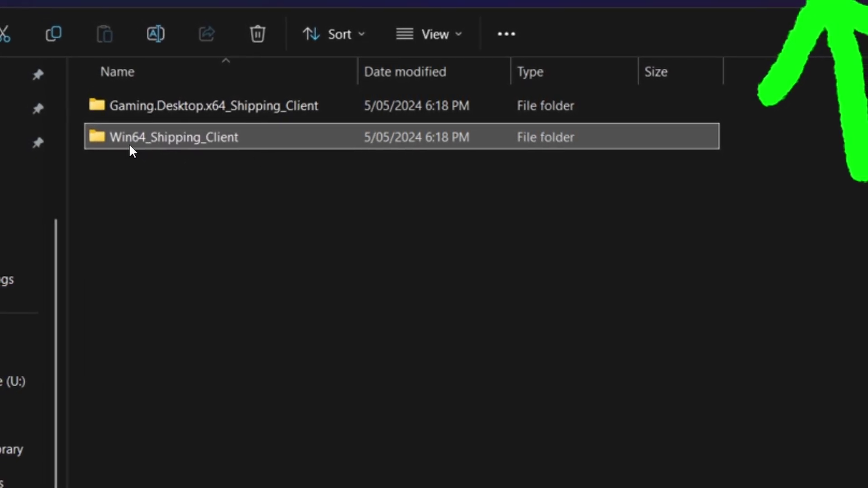
{"action": "left_click_drag", "start_coordinate": [86, 161], "coordinate": [339, 174]}
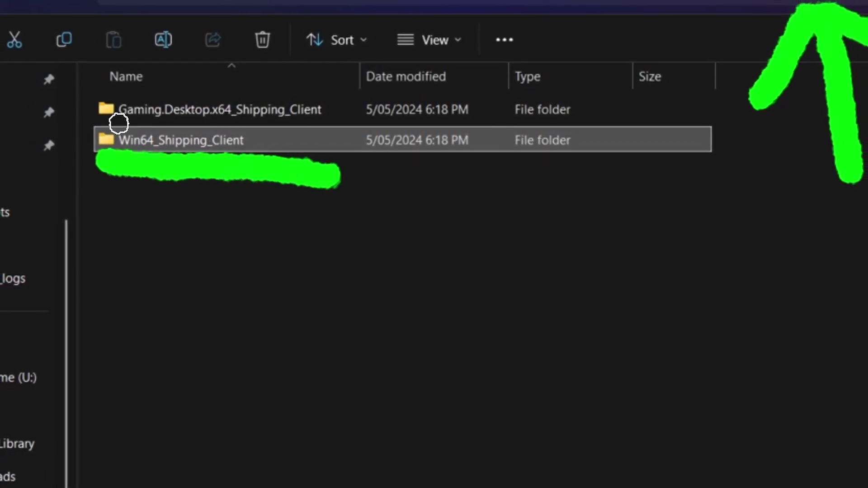
{"action": "mouse_move", "coordinate": [116, 141]}
{"action": "left_mouse_down"}
{"action": "mouse_move", "coordinate": [331, 133]}
{"action": "mouse_move", "coordinate": [283, 143]}
{"action": "left_mouse_up"}
{"action": "key", "text": "ctrl+z"}
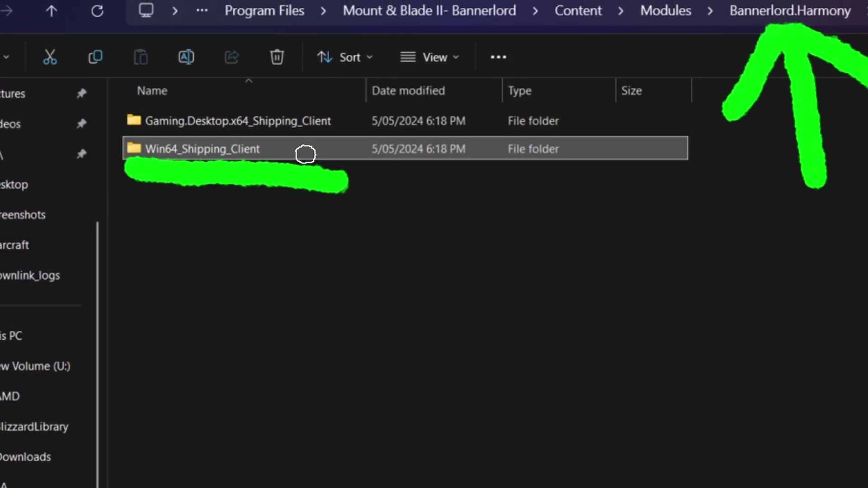
{"action": "key", "text": "ctrl+z"}
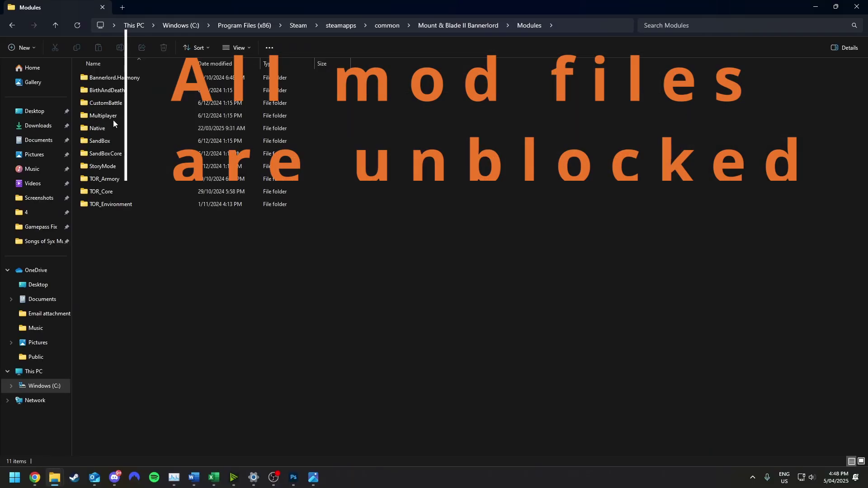
- Open Multiplayer\bin\Win64_Shipping_Client and check the first TaleWorlds DLL's properties
{"action": "double_click", "coordinate": [113, 119]}
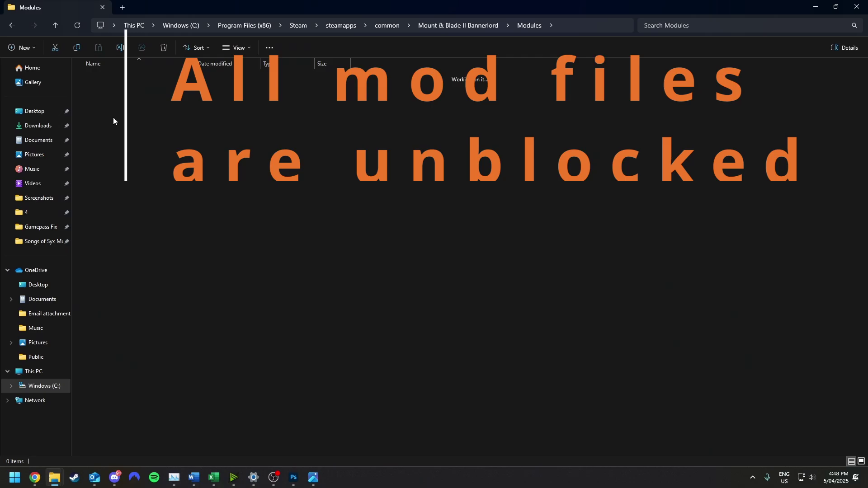
{"action": "double_click", "coordinate": [109, 81]}
{"action": "double_click", "coordinate": [110, 80]}
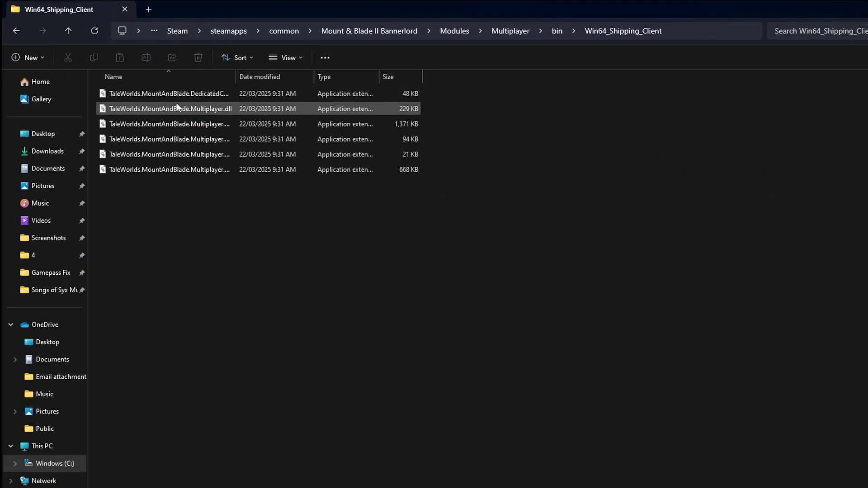
{"action": "right_click", "coordinate": [144, 80]}
{"action": "left_click", "coordinate": [235, 282]}
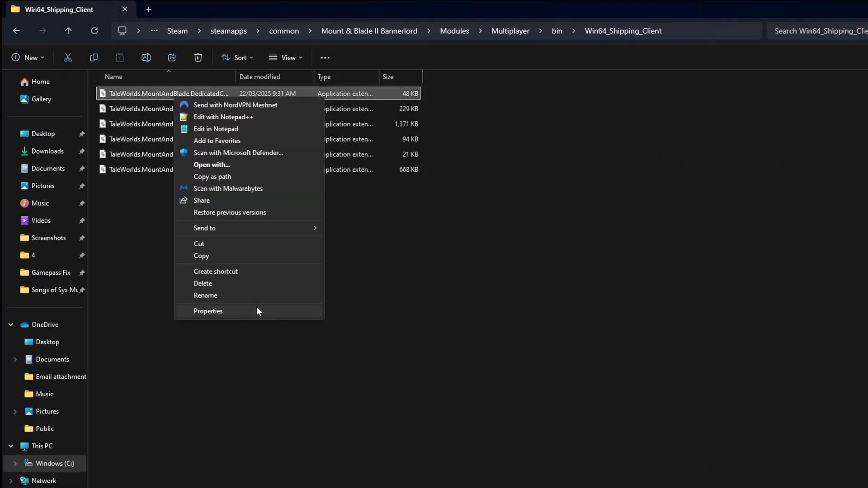
{"action": "left_click", "coordinate": [223, 310]}
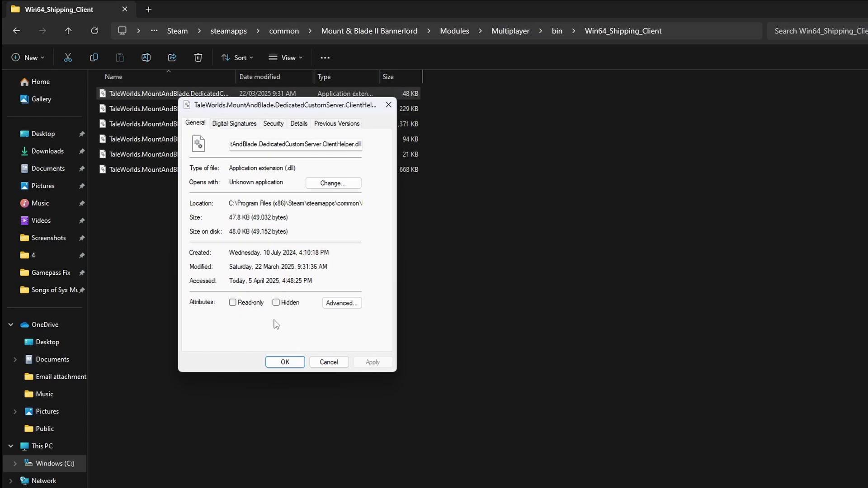
{"action": "left_click", "coordinate": [285, 362]}
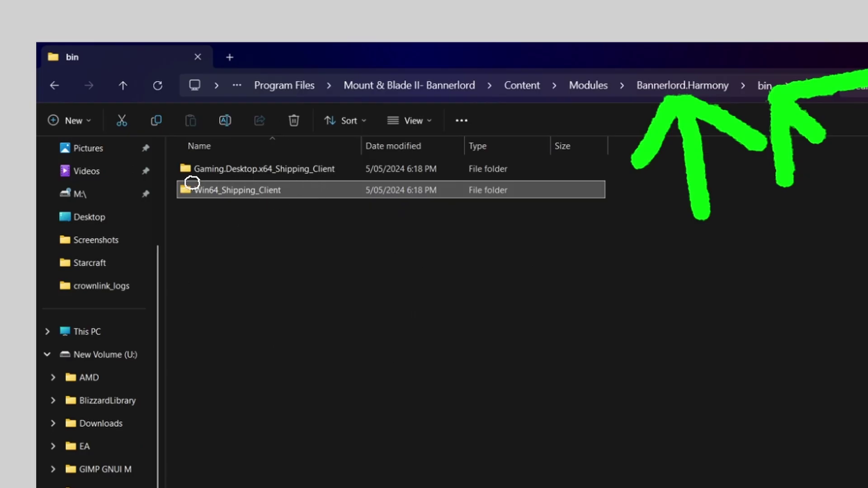
- Mark the Win64_Shipping_Client row on the screenshot with green strokes, undoing stray ones
{"action": "mouse_move", "coordinate": [181, 187]}
{"action": "left_mouse_down"}
{"action": "mouse_move", "coordinate": [351, 188]}
{"action": "mouse_move", "coordinate": [277, 188]}
{"action": "left_mouse_up"}
{"action": "mouse_move", "coordinate": [182, 208]}
{"action": "left_mouse_down"}
{"action": "mouse_move", "coordinate": [310, 208]}
{"action": "mouse_move", "coordinate": [261, 202]}
{"action": "left_mouse_up"}
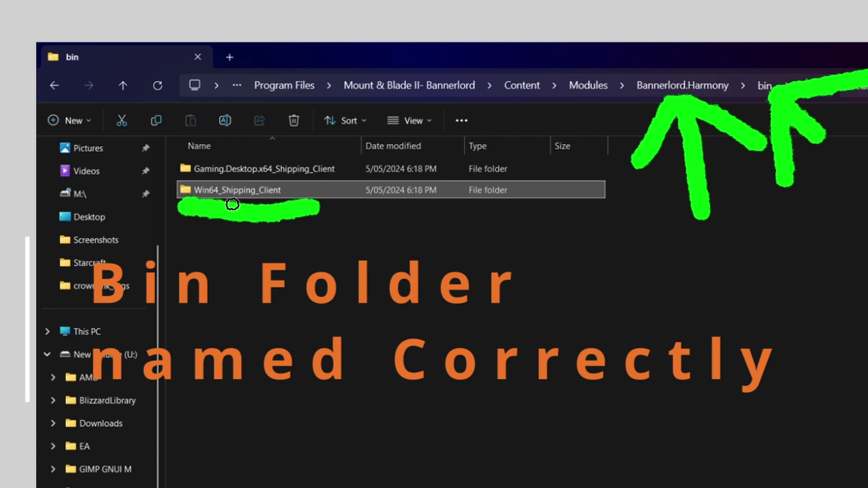
{"action": "key", "text": "ctrl+z"}
{"action": "left_click_drag", "start_coordinate": [174, 198], "coordinate": [271, 204]}
{"action": "key", "text": "ctrl+z"}
{"action": "left_click_drag", "start_coordinate": [164, 204], "coordinate": [312, 209]}
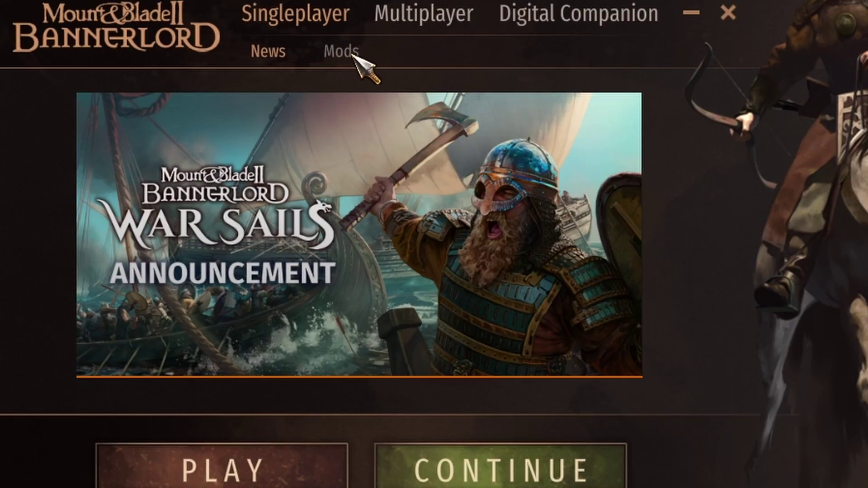
- In the launcher Mods list, untick The Old Realms Armory and Environment, leaving Harmony enabled
{"action": "left_click", "coordinate": [352, 53]}
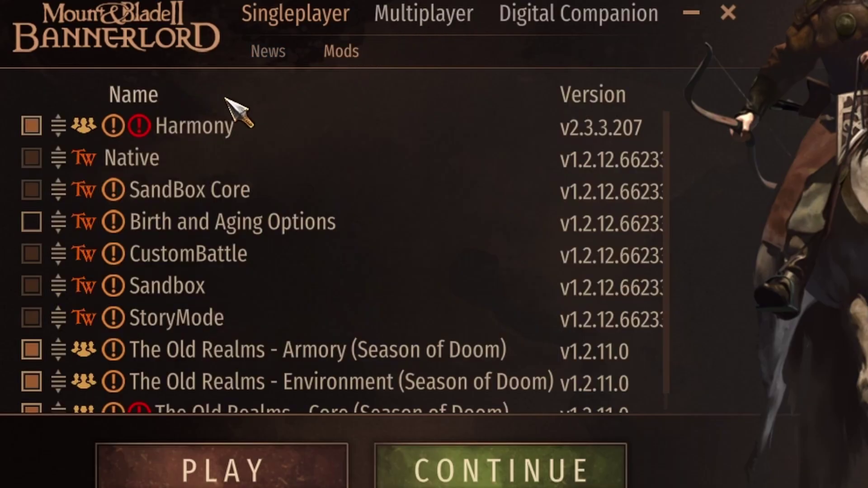
{"action": "scroll", "coordinate": [39, 133], "scroll_direction": "down", "scroll_amount": 1}
{"action": "scroll", "coordinate": [40, 131], "scroll_direction": "up", "scroll_amount": 1}
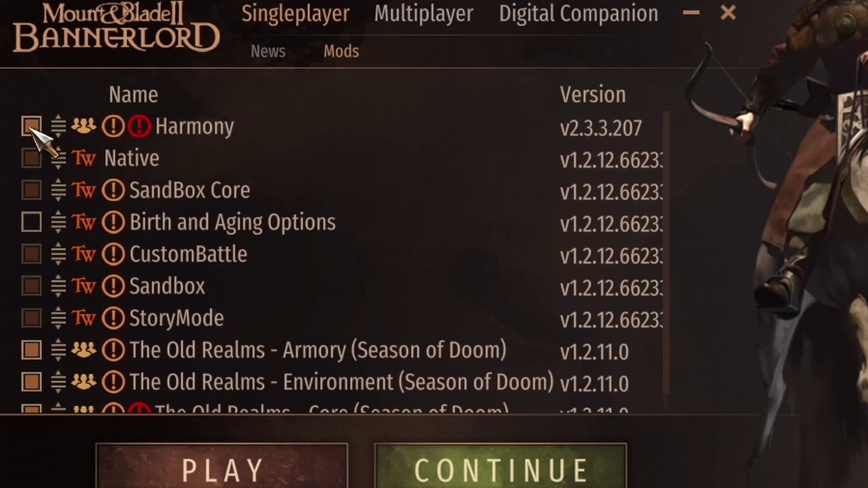
{"action": "left_click", "coordinate": [31, 127]}
{"action": "scroll", "coordinate": [34, 330], "scroll_direction": "down", "scroll_amount": 1}
{"action": "left_click", "coordinate": [33, 337]}
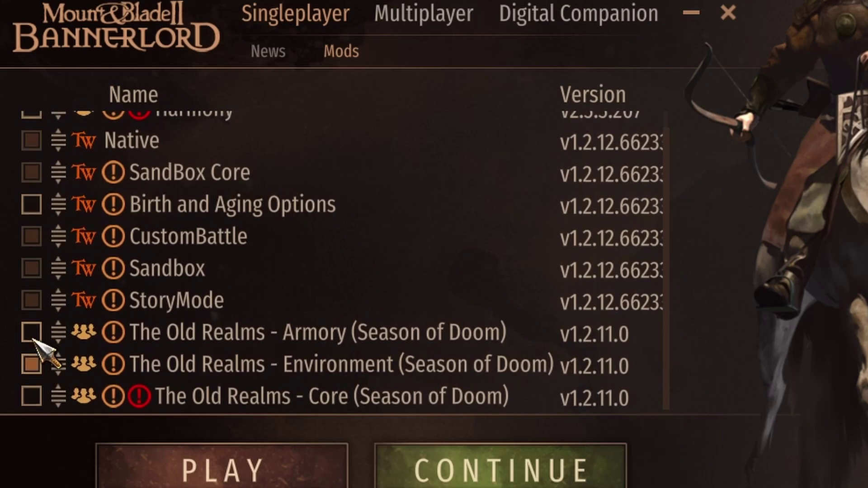
{"action": "left_click", "coordinate": [31, 365]}
{"action": "scroll", "coordinate": [32, 253], "scroll_direction": "up", "scroll_amount": 1}
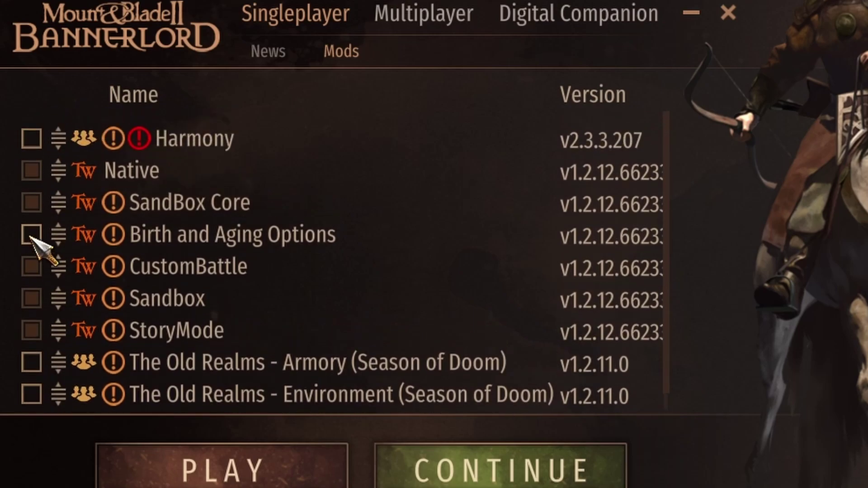
{"action": "scroll", "coordinate": [31, 237], "scroll_direction": "down", "scroll_amount": 1}
{"action": "left_click", "coordinate": [31, 127]}
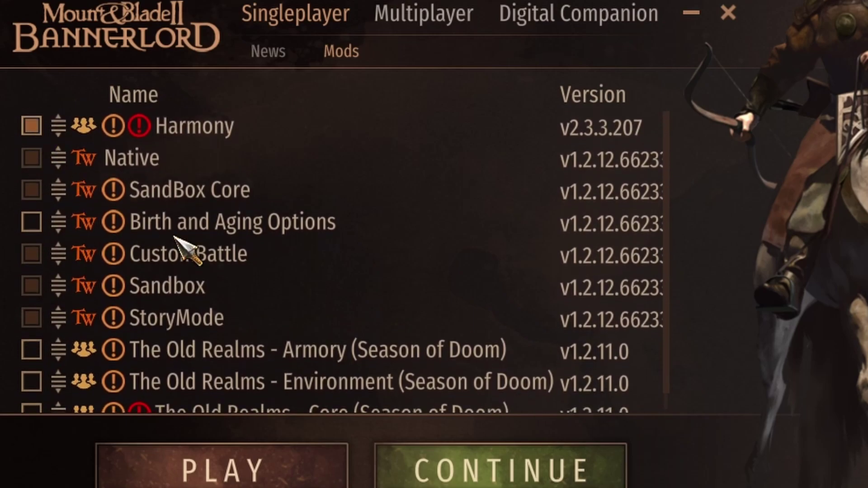